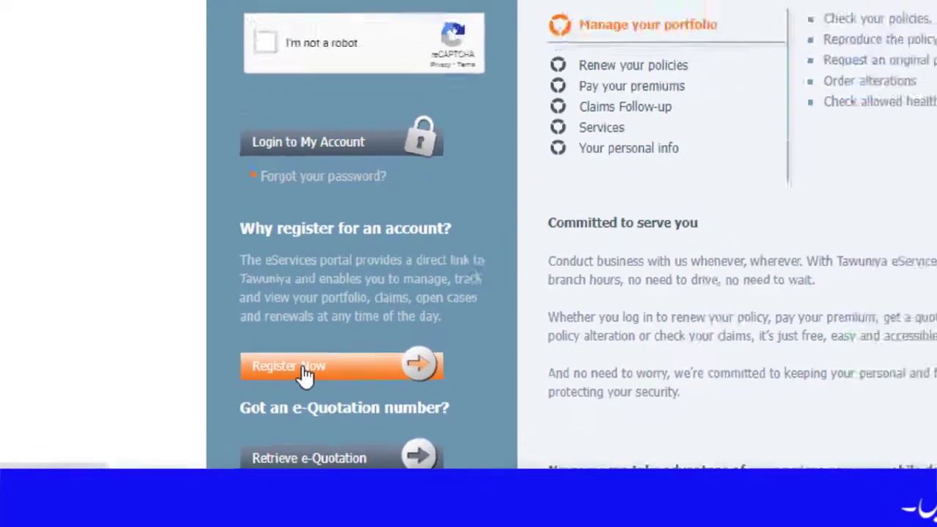
Step: Start a new online account registration and enter the Saudi ID / Iqama number
{"action": "left_click", "coordinate": [339, 357]}
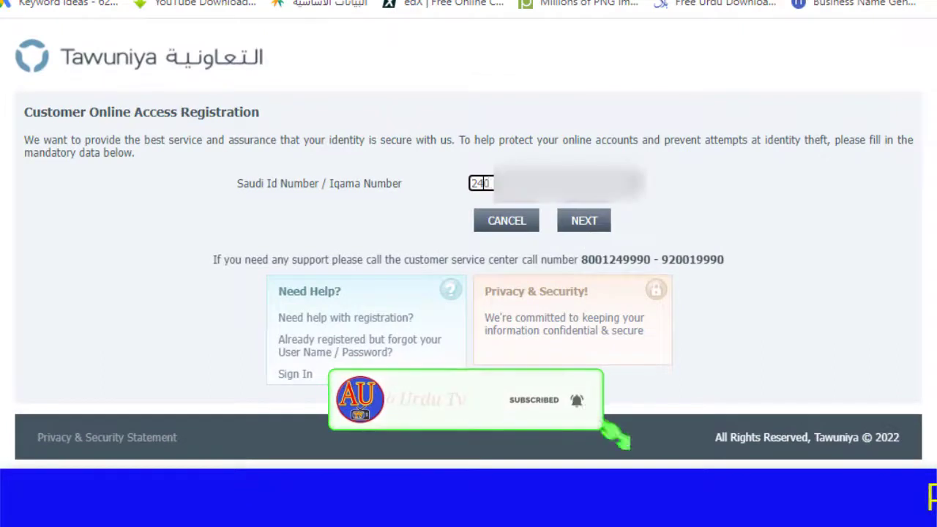
{"action": "type", "text": "2"}
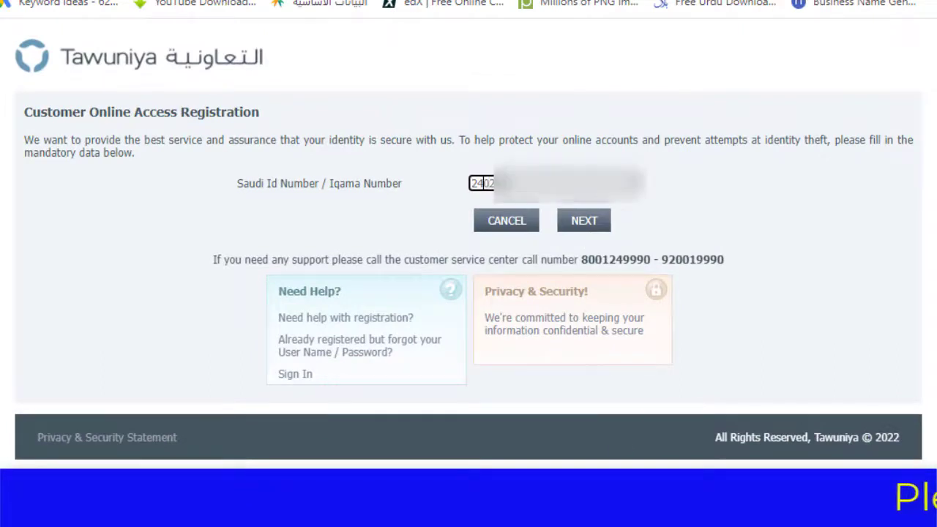
{"action": "left_click", "coordinate": [606, 233]}
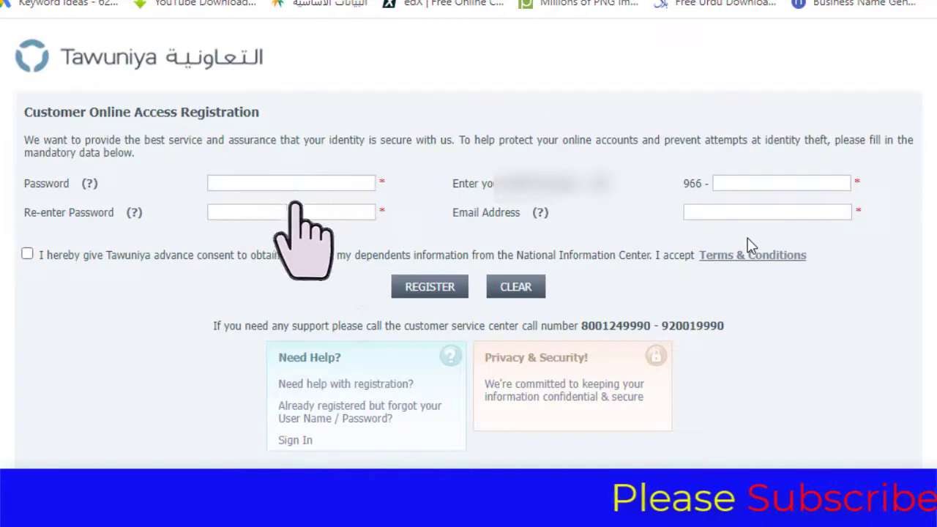
Step: Enter and confirm a password and the mobile number, submit, then return to the ID step
{"action": "left_click", "coordinate": [314, 183]}
{"action": "type", "text": "••••••••••"}
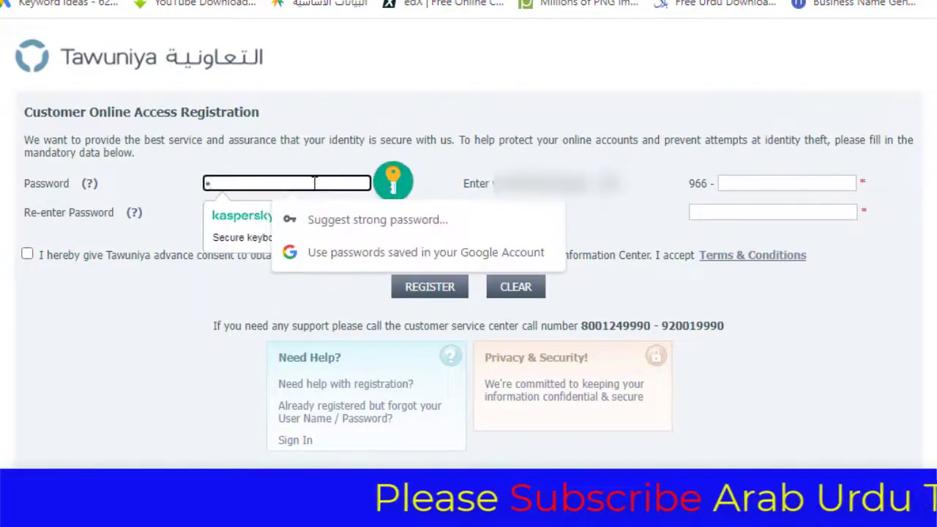
{"action": "type", "text": "••"}
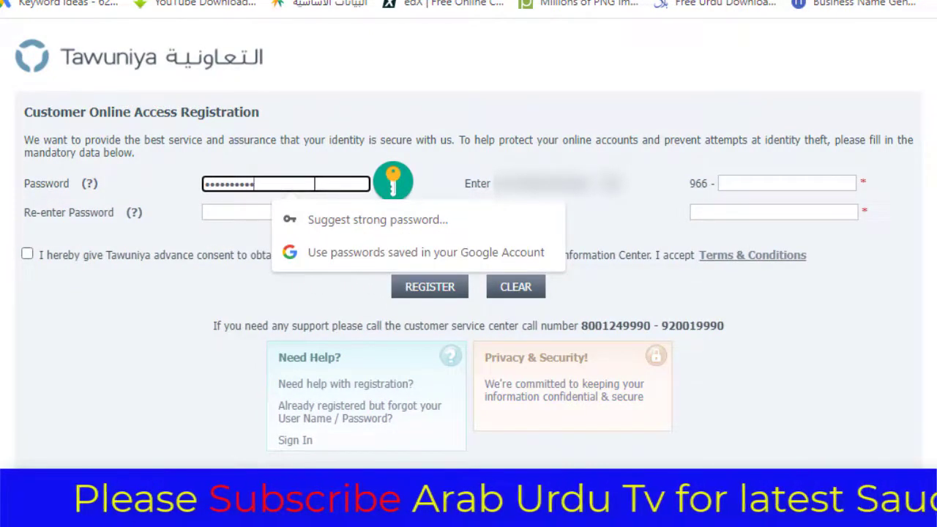
{"action": "left_click", "coordinate": [225, 211]}
{"action": "type", "text": "••••••••••"}
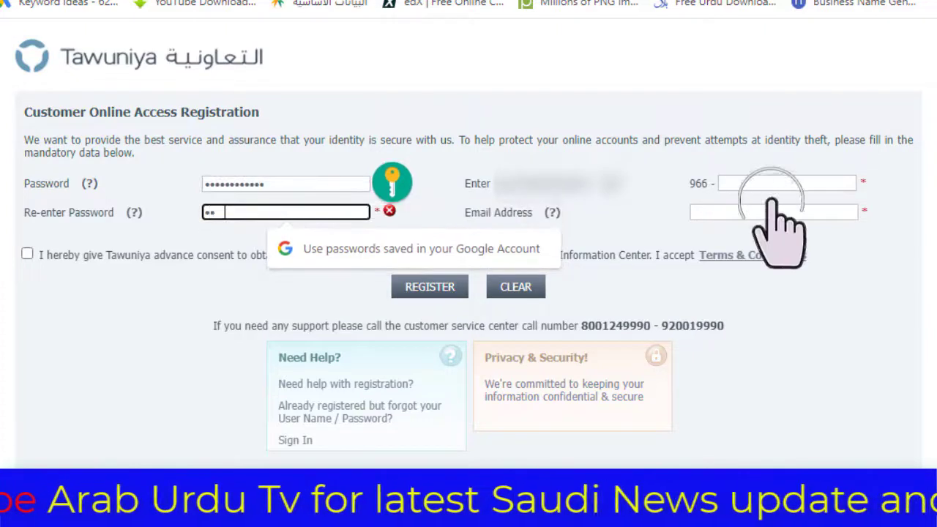
{"action": "type", "text": "••"}
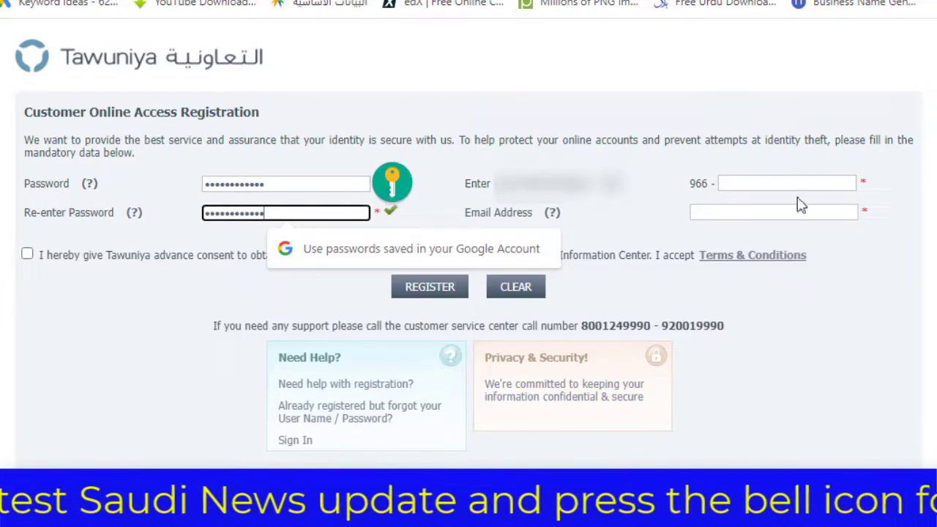
{"action": "left_click", "coordinate": [800, 184]}
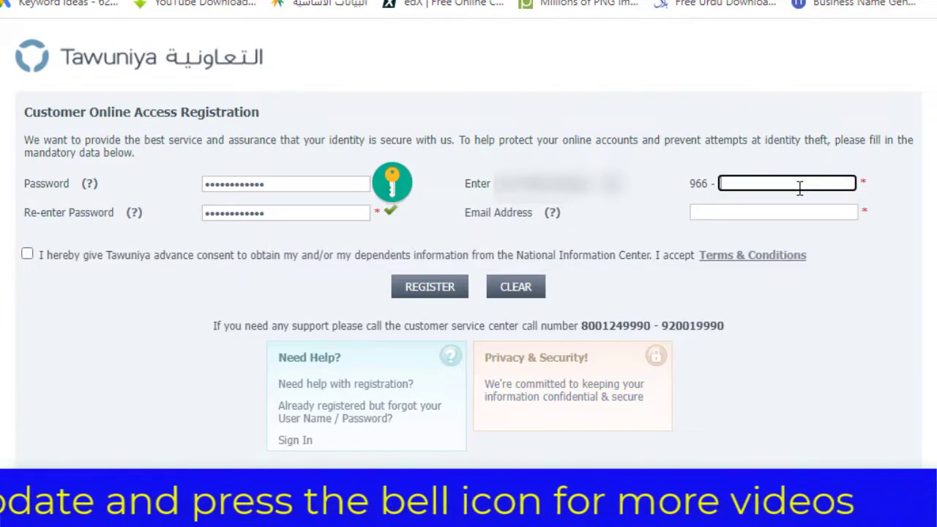
{"action": "type", "text": "53"}
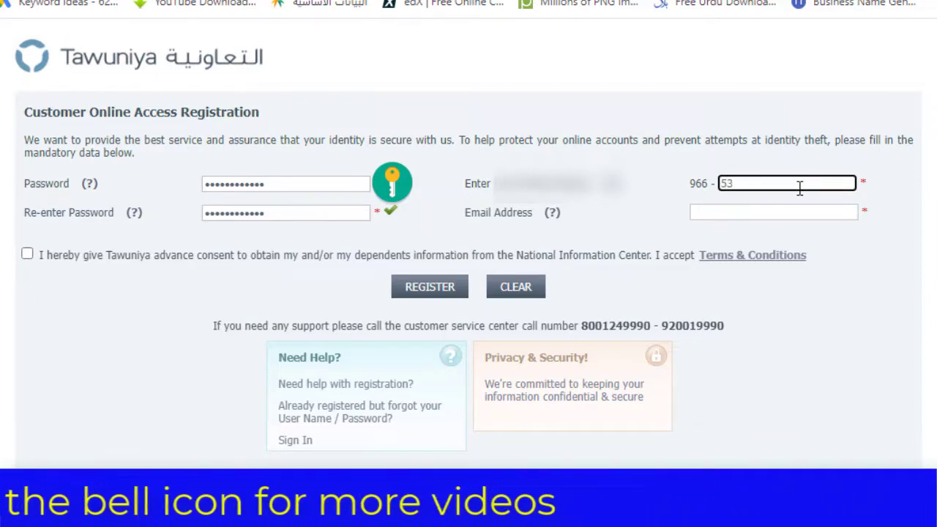
{"action": "key", "text": "Tab"}
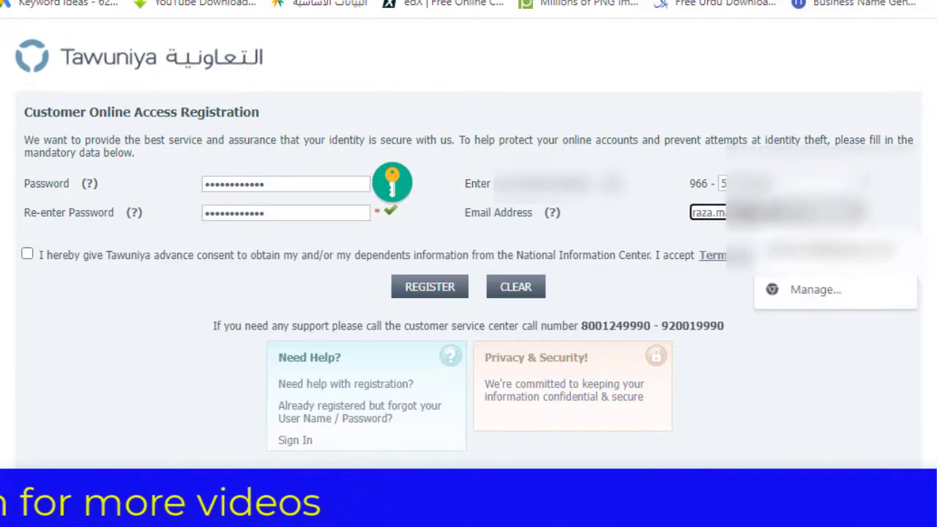
{"action": "left_click", "coordinate": [791, 359]}
{"action": "left_click", "coordinate": [438, 288]}
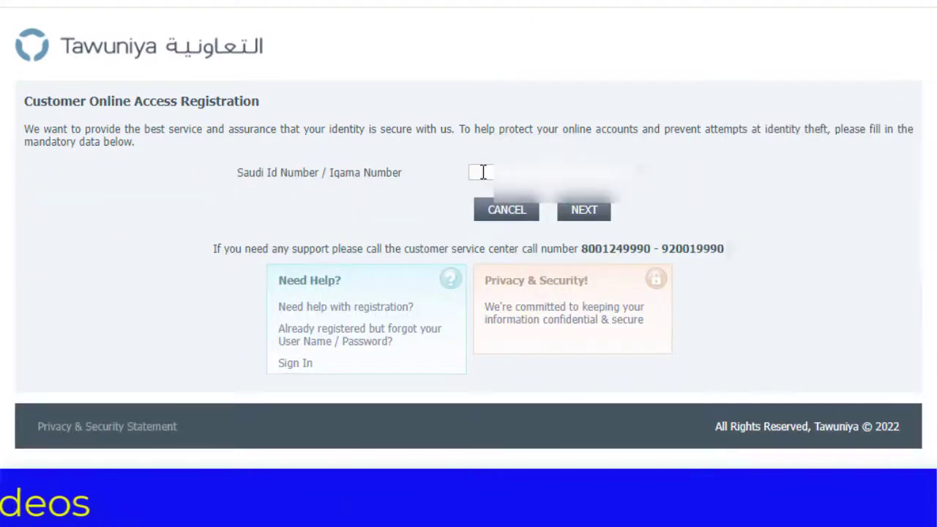
{"action": "left_click", "coordinate": [481, 172]}
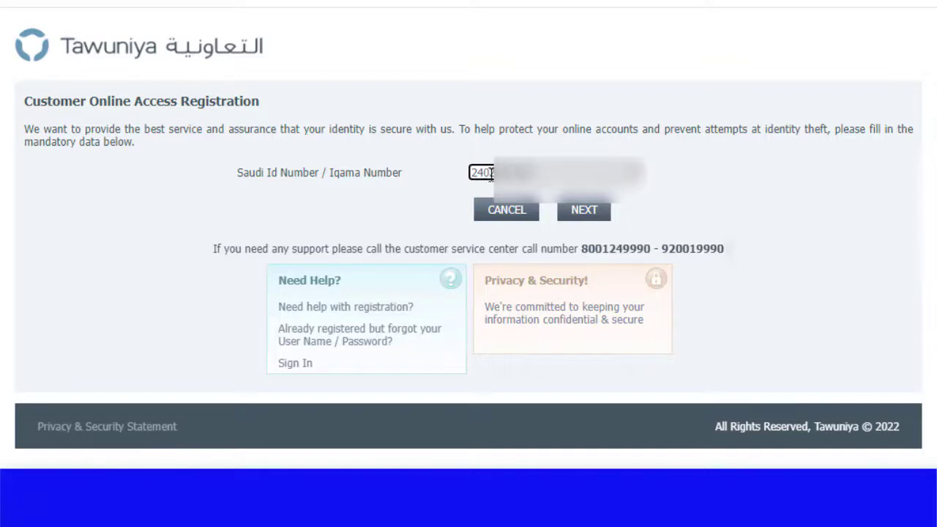
Step: Continue past the ID step and enter and confirm the account password
{"action": "left_click", "coordinate": [605, 214]}
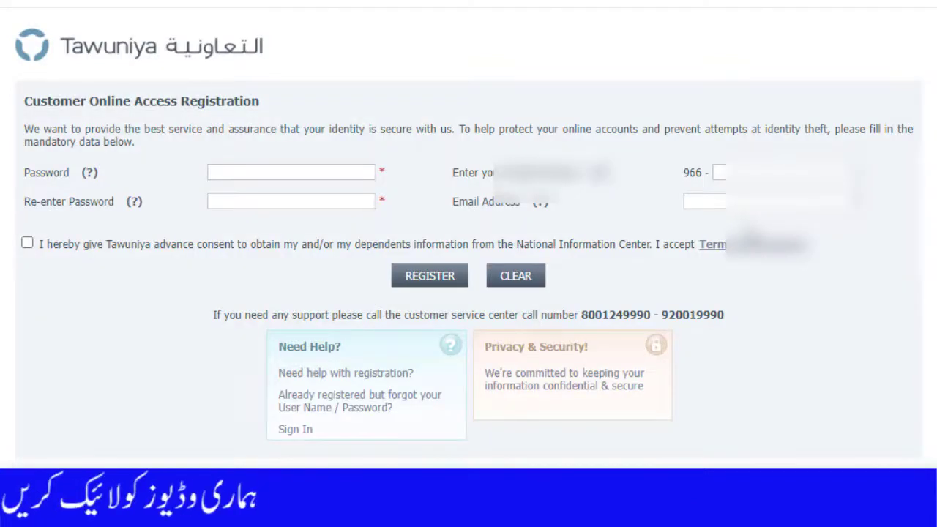
{"action": "left_click", "coordinate": [315, 172]}
{"action": "type", "text": "••••••••••••"}
{"action": "left_click", "coordinate": [225, 201]}
{"action": "type", "text": "•••••"}
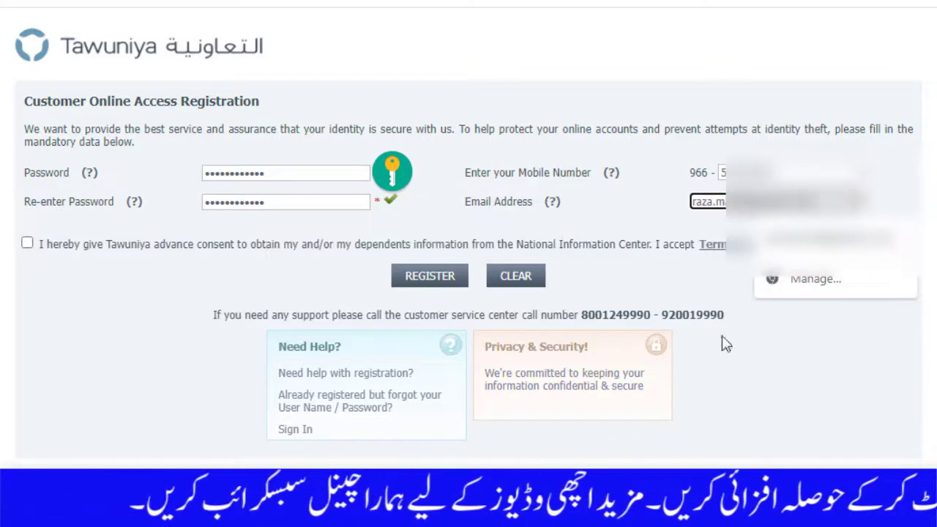
Step: Fill in the mobile number and e-mail, accept the data-consent terms, and submit the registration
{"action": "left_click", "coordinate": [722, 341]}
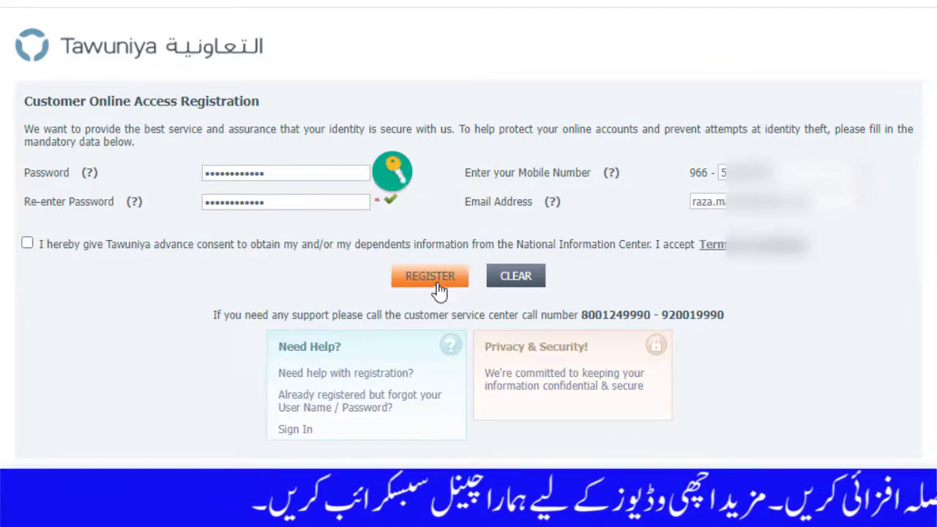
{"action": "left_click", "coordinate": [432, 278]}
{"action": "left_click", "coordinate": [27, 255]}
{"action": "left_click", "coordinate": [426, 293]}
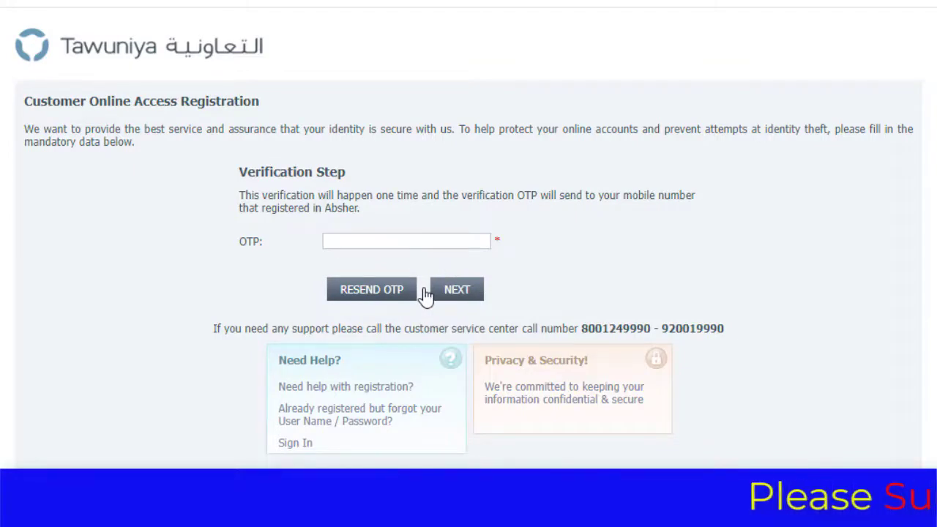
Step: Enter the OTP verification code, confirm it, and go to the login page
{"action": "left_click", "coordinate": [429, 291]}
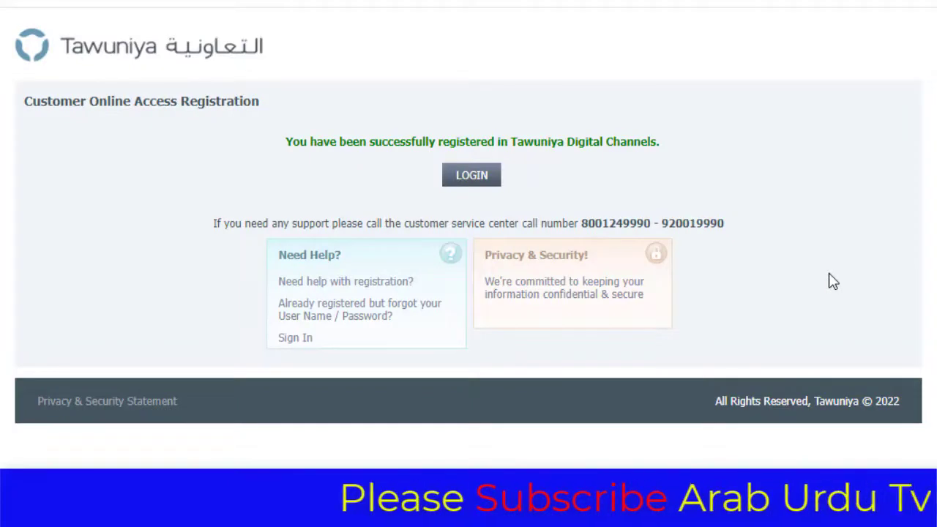
{"action": "left_click", "coordinate": [472, 176]}
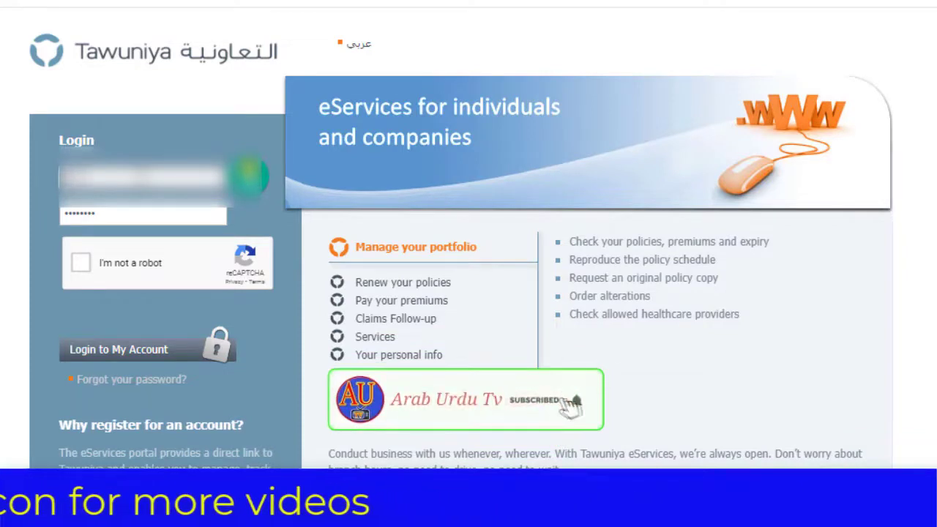
Step: Re-enter the password, pass the reCAPTCHA check, and log in to the account
{"action": "left_click", "coordinate": [138, 213]}
{"action": "key", "text": "ctrl+a"}
{"action": "key", "text": "BackSpace"}
{"action": "type", "text": "•"}
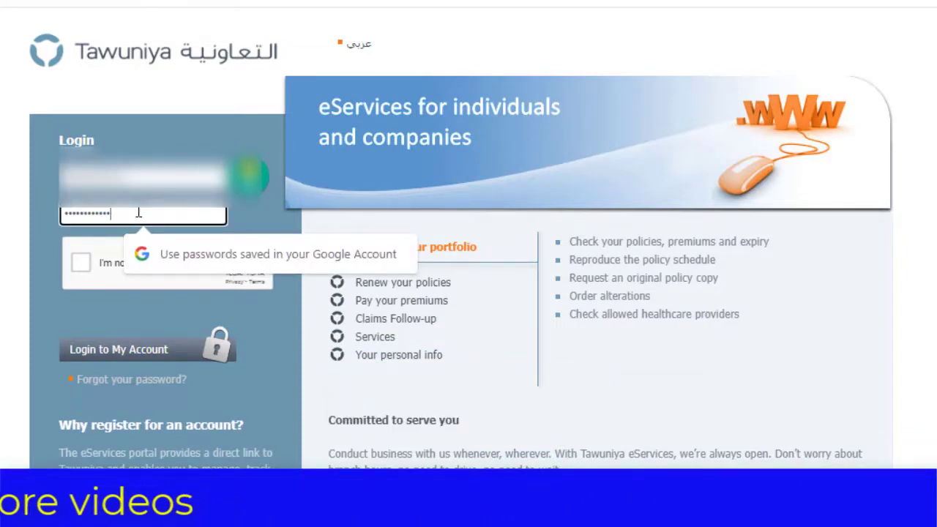
{"action": "left_click", "coordinate": [81, 264]}
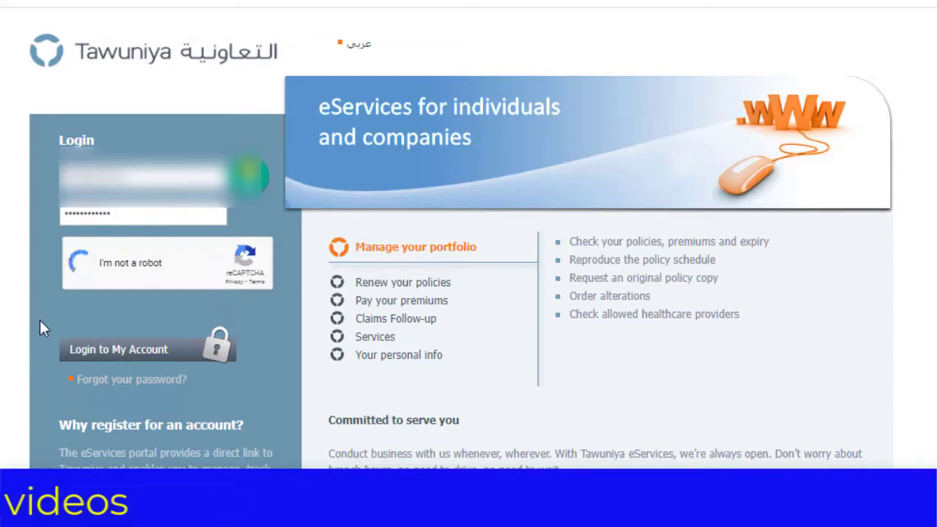
{"action": "left_click", "coordinate": [148, 352]}
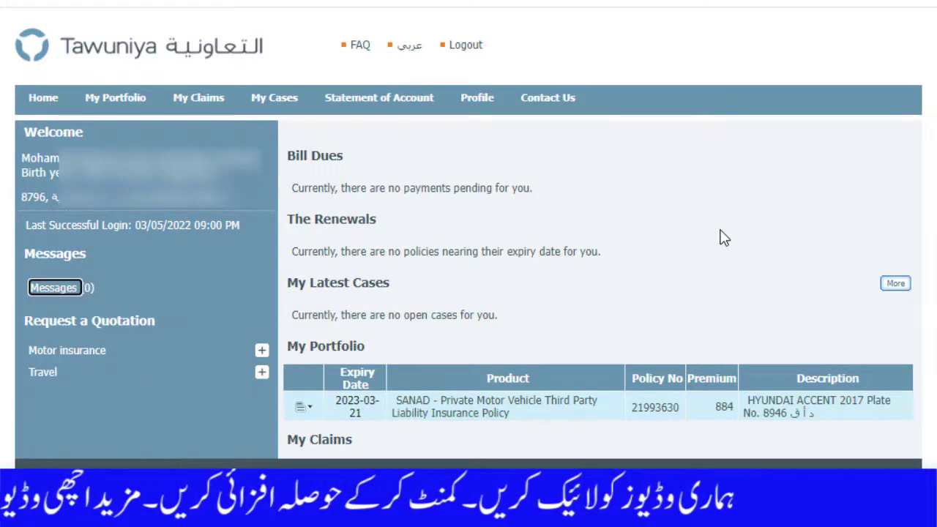
Step: Open the SANAD motor policy's cancellation request form from My Portfolio
{"action": "left_click", "coordinate": [146, 359]}
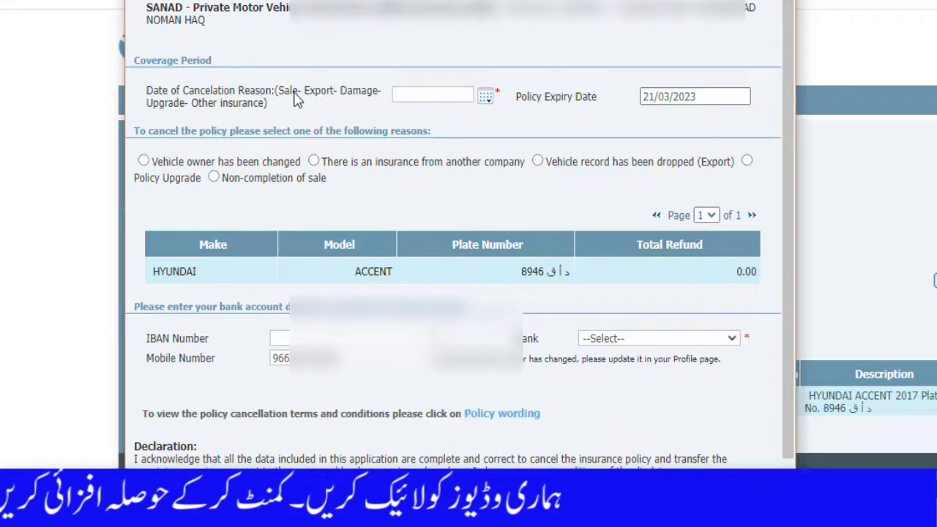
Step: Pick 3 May 2022 as the cancellation date, recalculating the refund to -899.30
{"action": "left_click", "coordinate": [438, 95]}
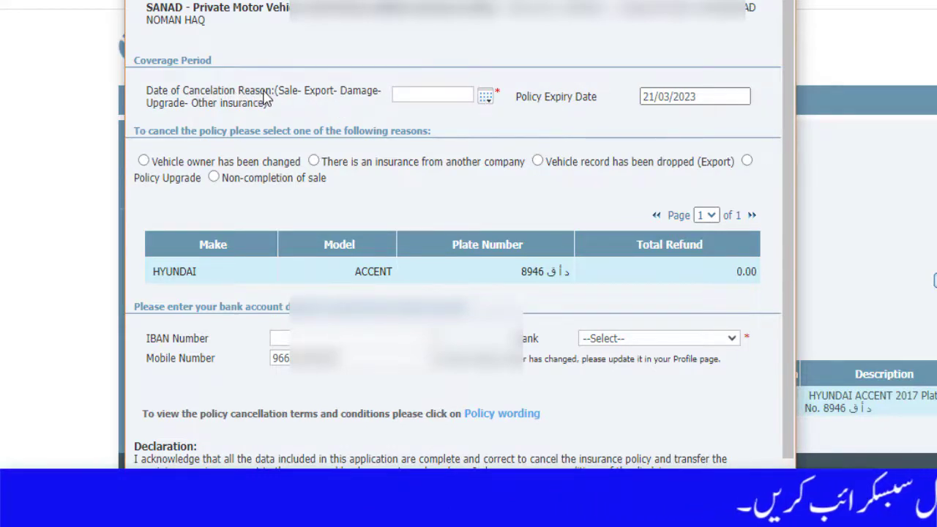
{"action": "left_click", "coordinate": [487, 98]}
{"action": "left_click", "coordinate": [486, 99]}
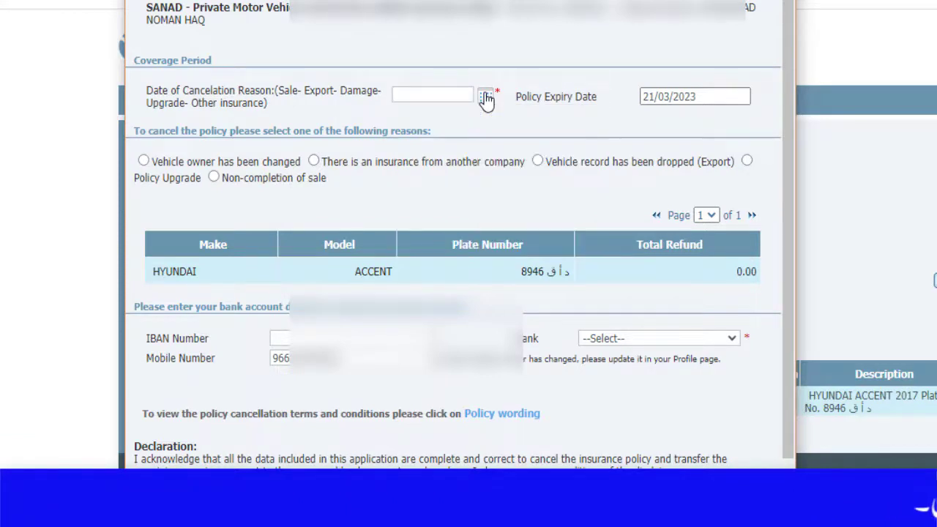
{"action": "left_click", "coordinate": [486, 99]}
{"action": "left_click", "coordinate": [472, 175]}
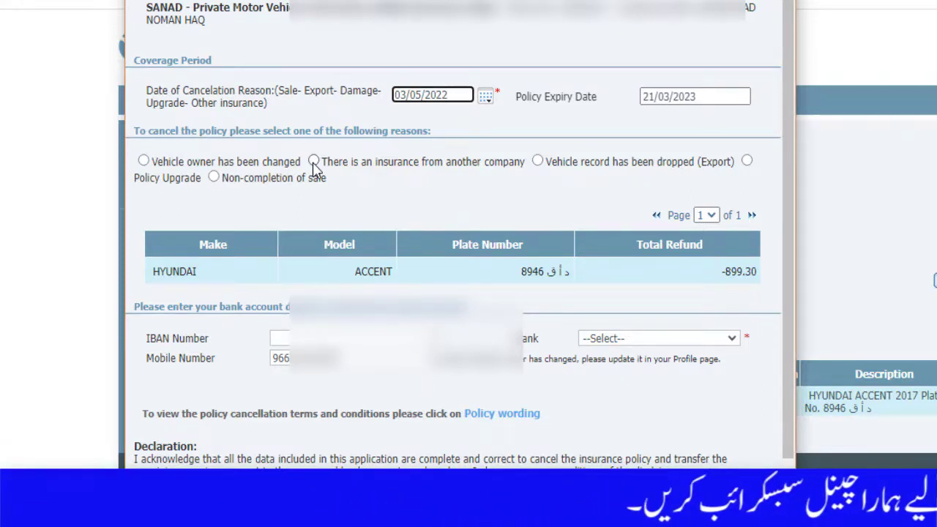
Step: Select 'Vehicle owner has been changed' as the cancellation reason and go to the IBAN Number field
{"action": "left_click", "coordinate": [144, 161]}
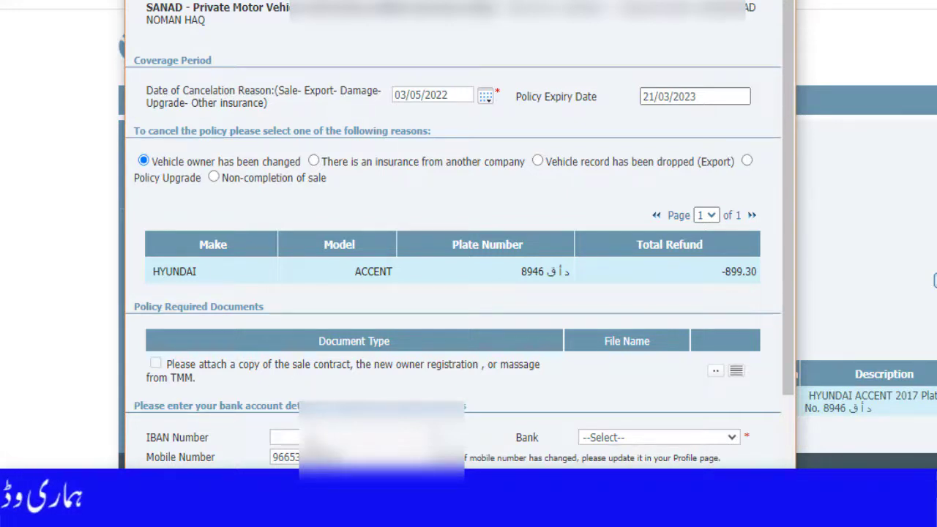
{"action": "left_click", "coordinate": [286, 437]}
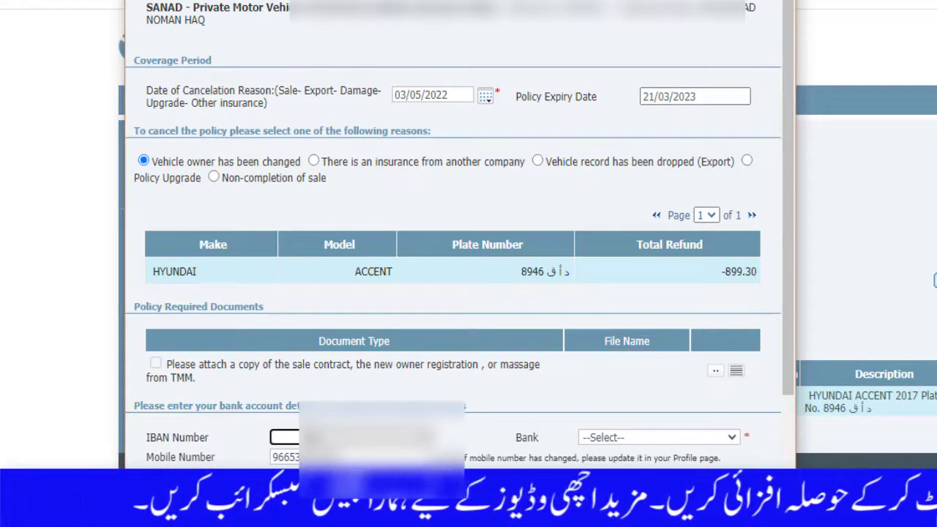
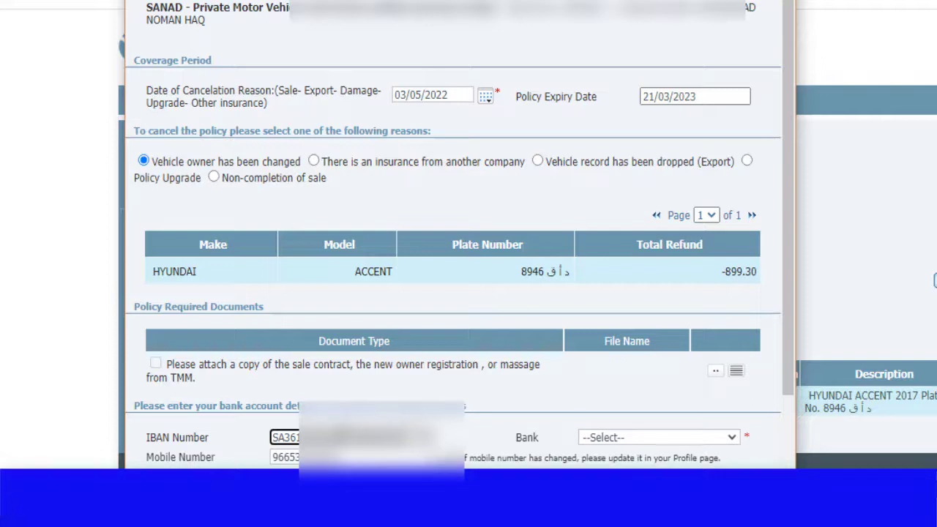
Step: Type the refund bank IBAN into the IBAN Number field
{"action": "left_click", "coordinate": [647, 439]}
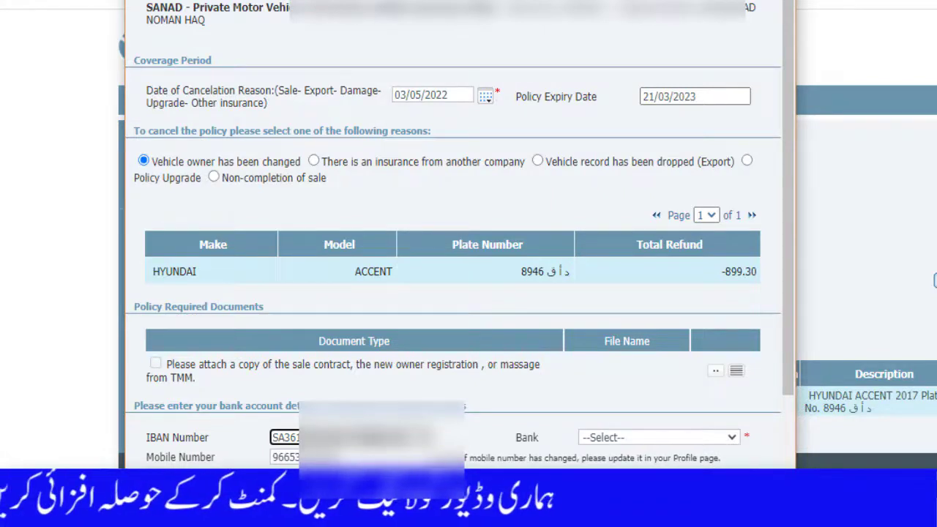
Step: Choose Saudi National Bank from the Bank dropdown as the refund bank
{"action": "left_click", "coordinate": [690, 439]}
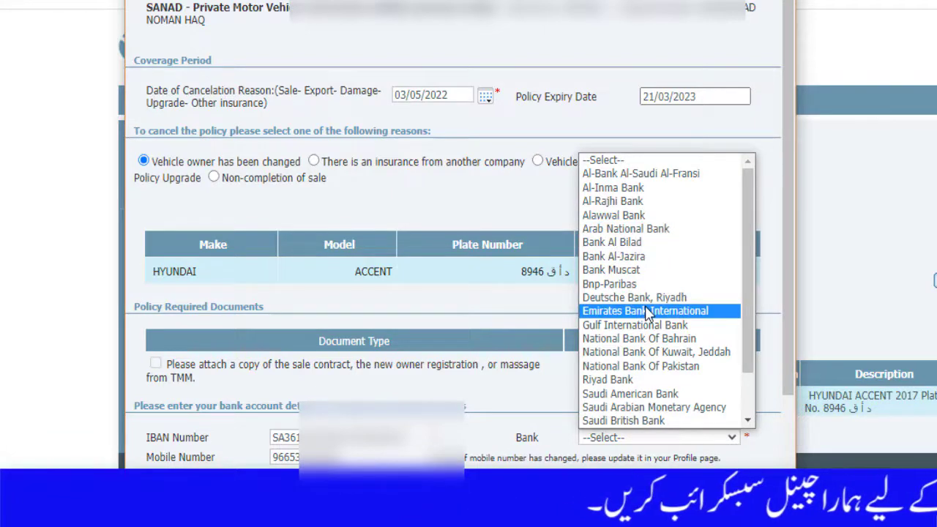
{"action": "scroll", "coordinate": [654, 368], "scroll_direction": "down", "scroll_amount": 2}
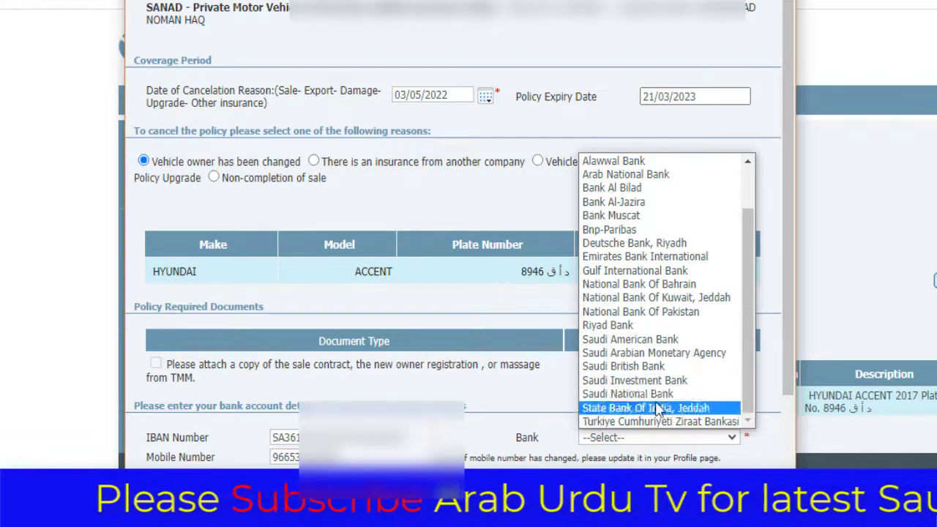
{"action": "left_click", "coordinate": [655, 395]}
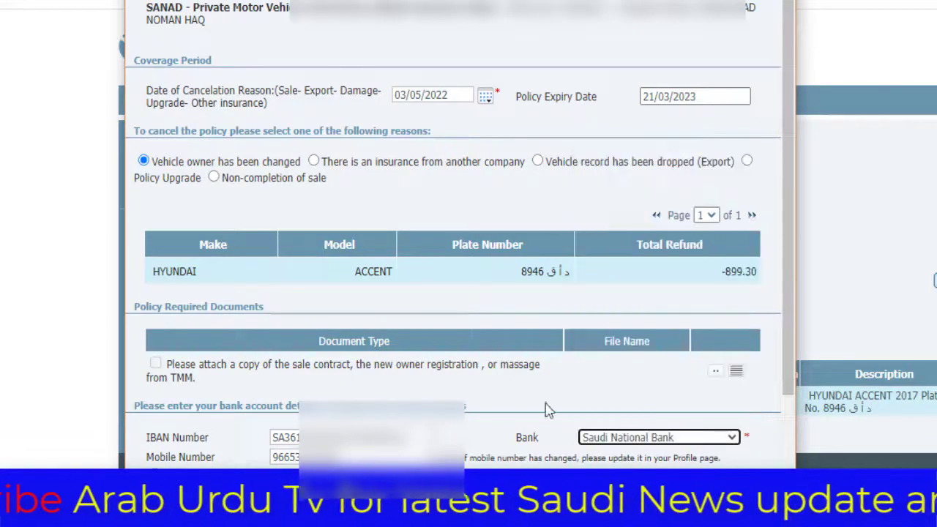
{"action": "scroll", "coordinate": [518, 410], "scroll_direction": "down", "scroll_amount": 2}
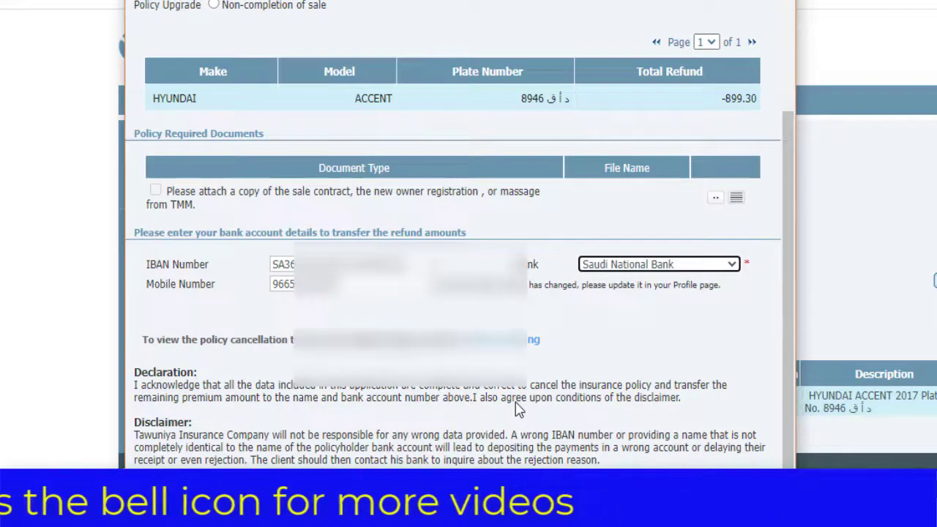
{"action": "scroll", "coordinate": [519, 410], "scroll_direction": "up", "scroll_amount": 1}
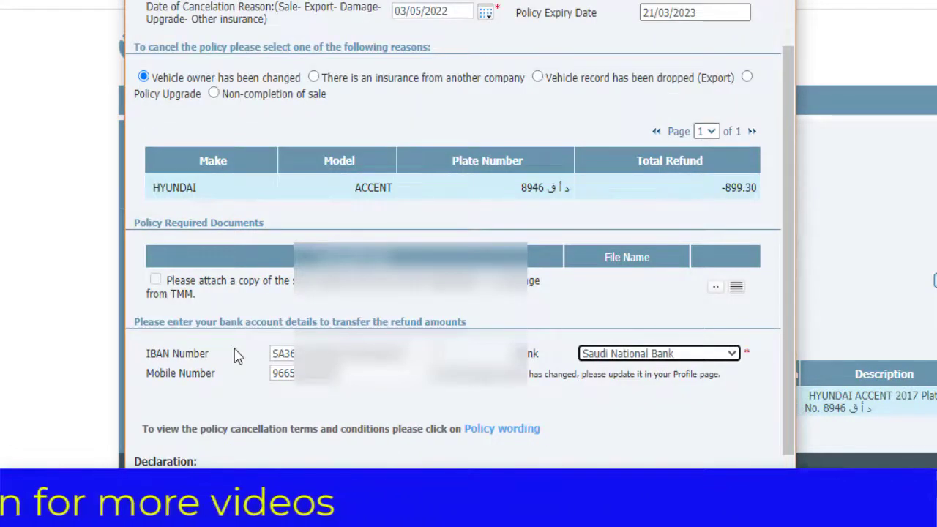
{"action": "scroll", "coordinate": [234, 355], "scroll_direction": "up", "scroll_amount": 1}
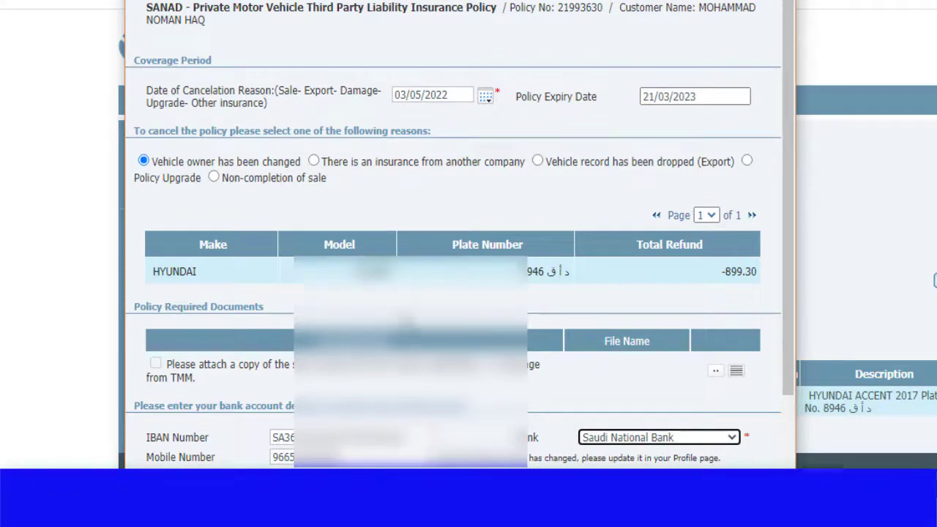
{"action": "scroll", "coordinate": [454, 293], "scroll_direction": "down", "scroll_amount": 1}
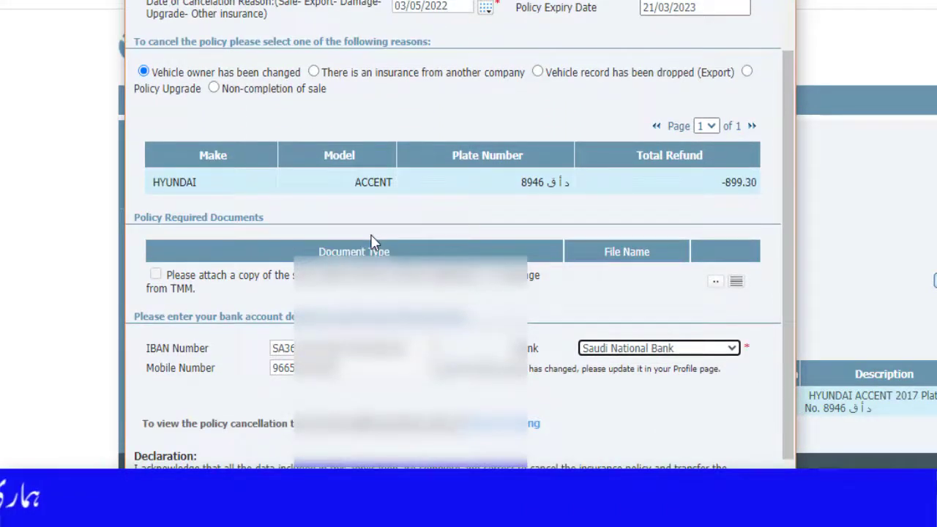
{"action": "scroll", "coordinate": [371, 242], "scroll_direction": "down", "scroll_amount": 1}
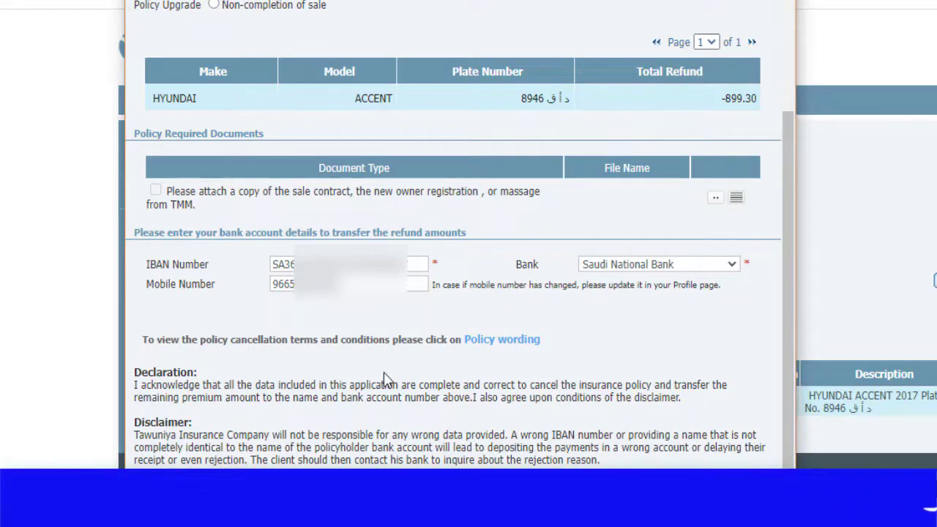
Step: Attach Insurance.pdf from the Desktop in the document upload window
{"action": "left_click", "coordinate": [715, 198]}
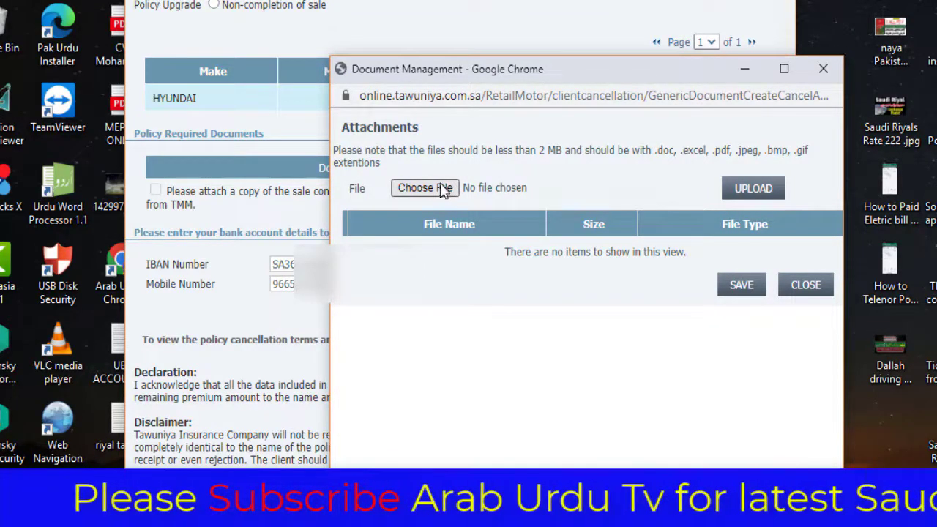
{"action": "left_click", "coordinate": [436, 188]}
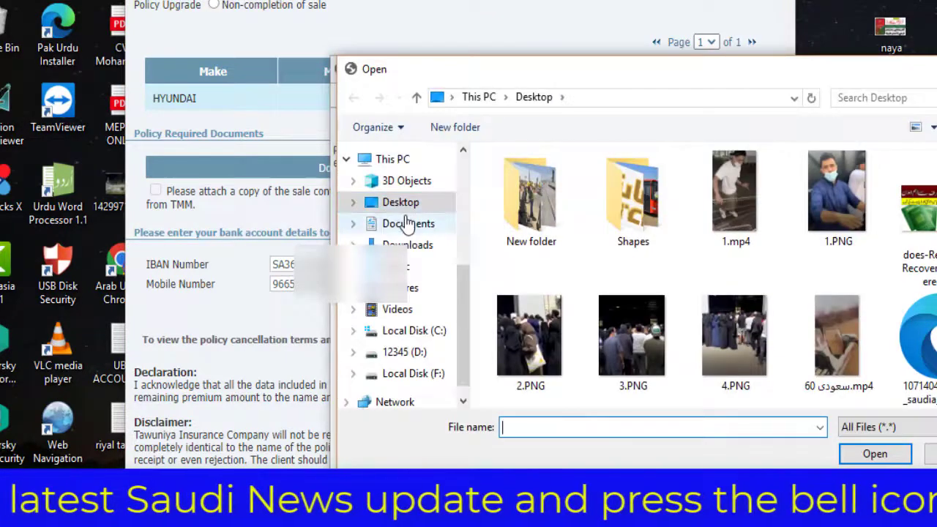
{"action": "scroll", "coordinate": [795, 247], "scroll_direction": "down", "scroll_amount": 2}
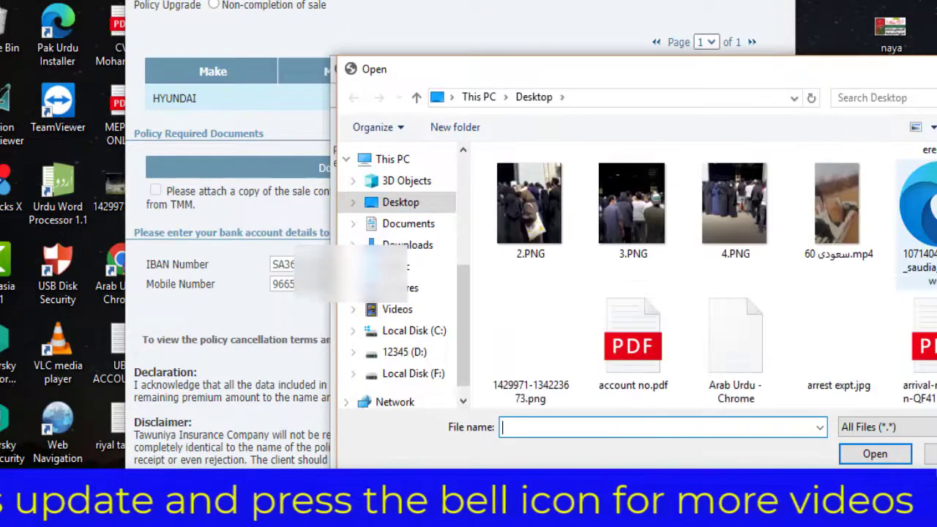
{"action": "scroll", "coordinate": [827, 262], "scroll_direction": "down", "scroll_amount": 3}
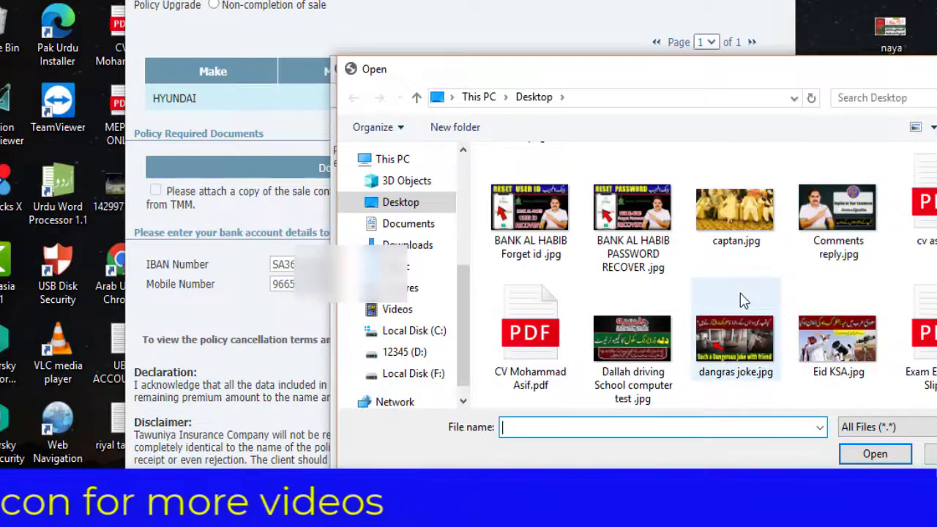
{"action": "scroll", "coordinate": [740, 299], "scroll_direction": "down", "scroll_amount": 3}
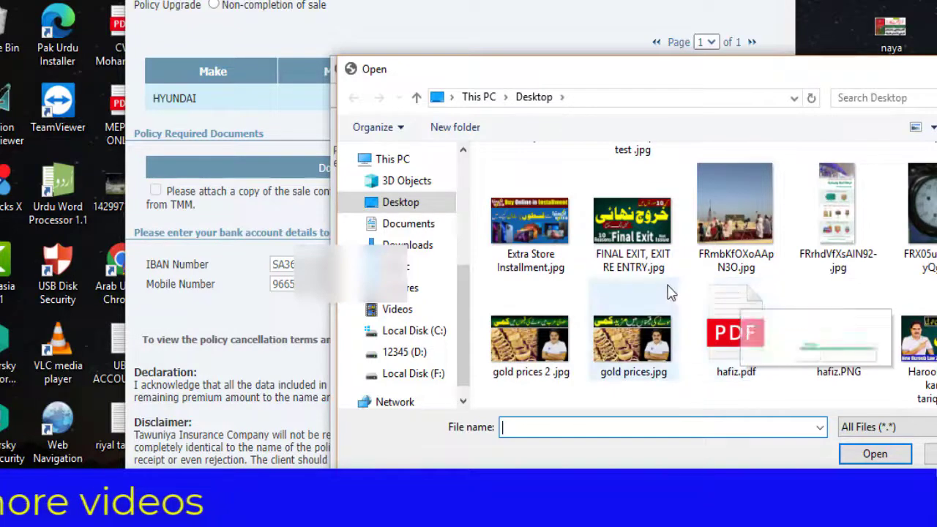
{"action": "scroll", "coordinate": [668, 291], "scroll_direction": "down", "scroll_amount": 4}
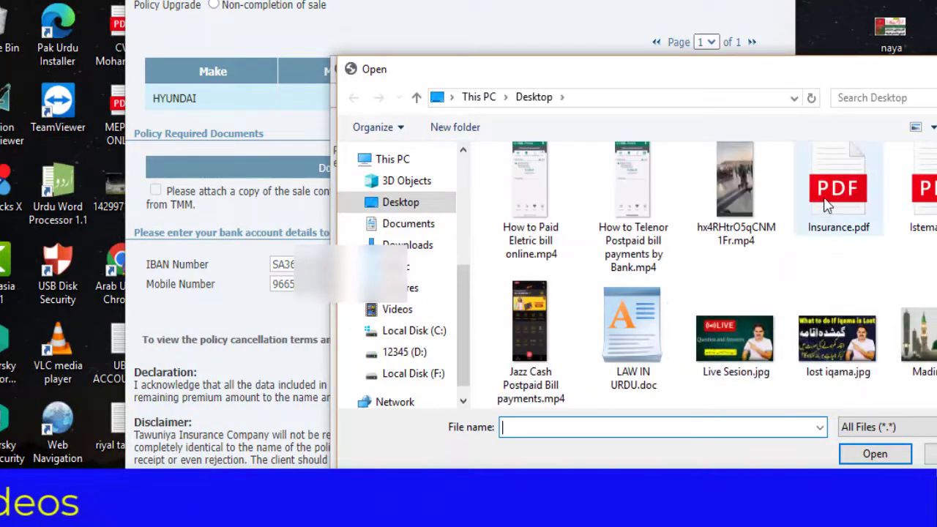
{"action": "left_click", "coordinate": [827, 202]}
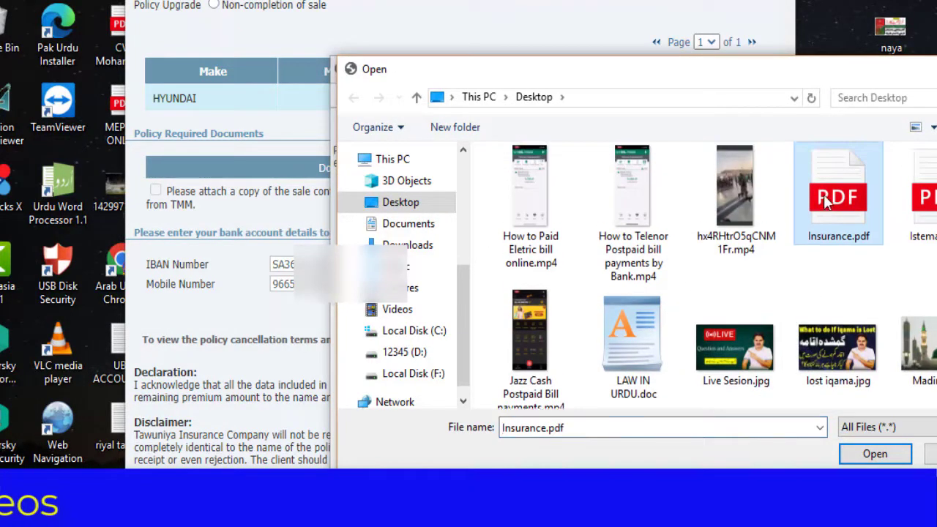
{"action": "left_click", "coordinate": [871, 453]}
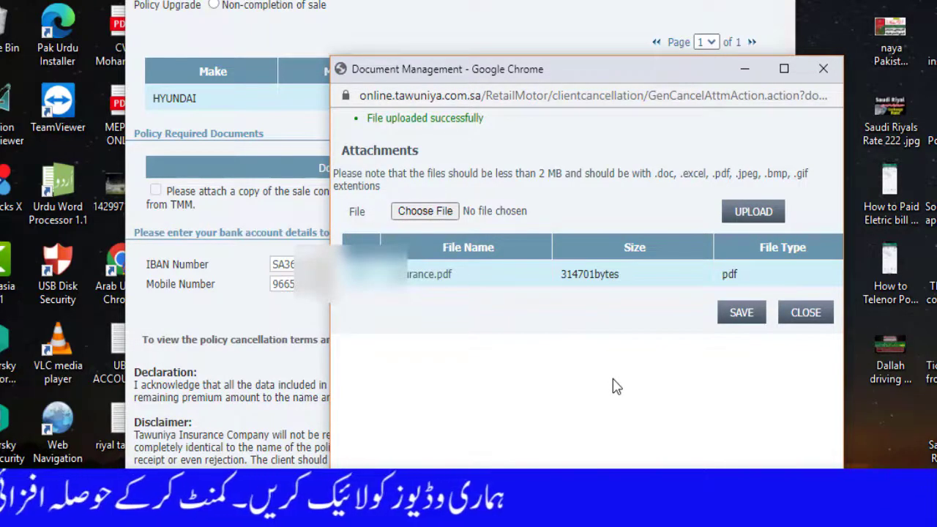
Step: Save the Insurance.pdf attachment and close the Document Management window
{"action": "left_click", "coordinate": [741, 313]}
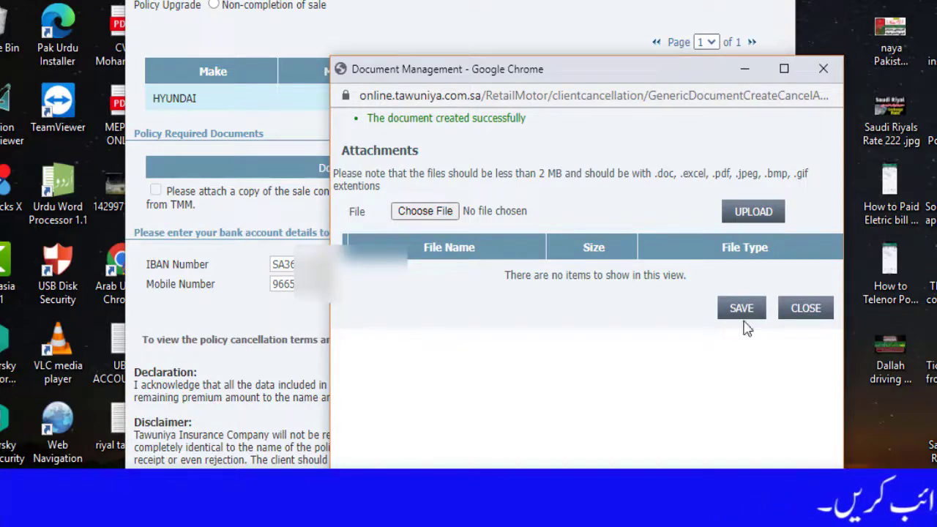
{"action": "left_click", "coordinate": [803, 309]}
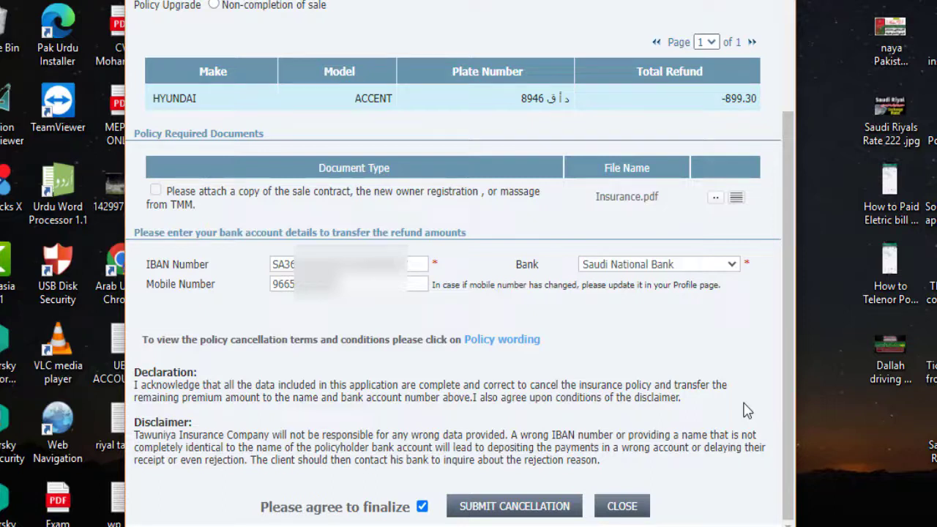
Step: Submit the completed motor policy cancellation form with its reason, IBAN and attached document
{"action": "left_click", "coordinate": [515, 505]}
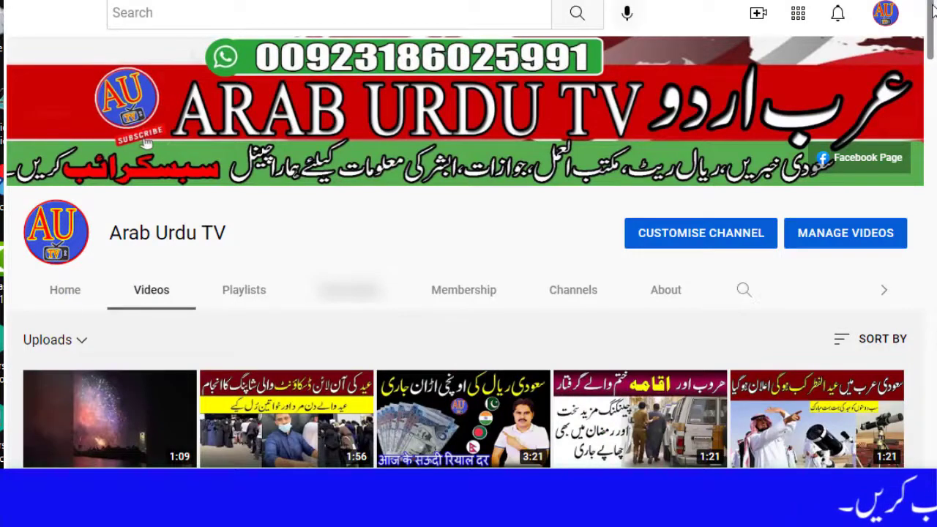
{"action": "scroll", "coordinate": [933, 10], "scroll_direction": "down", "scroll_amount": 1}
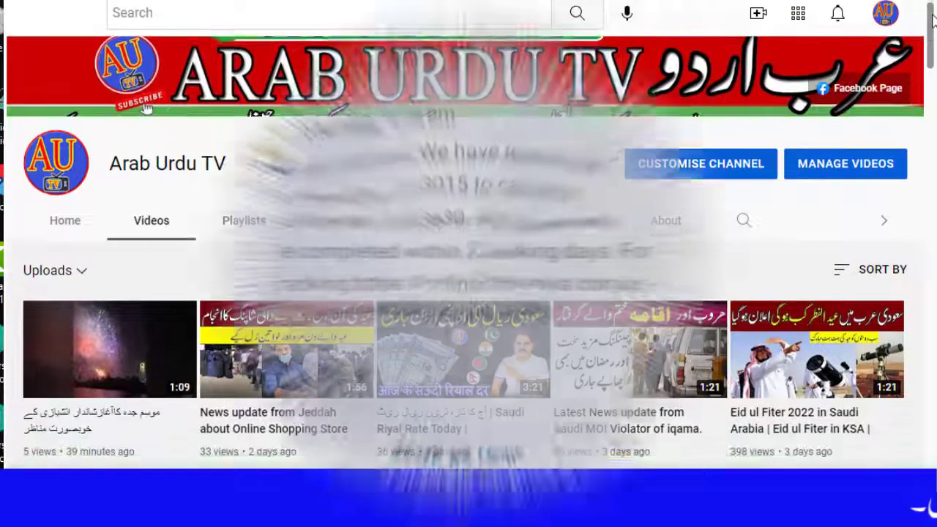
{"action": "scroll", "coordinate": [933, 30], "scroll_direction": "down", "scroll_amount": 3}
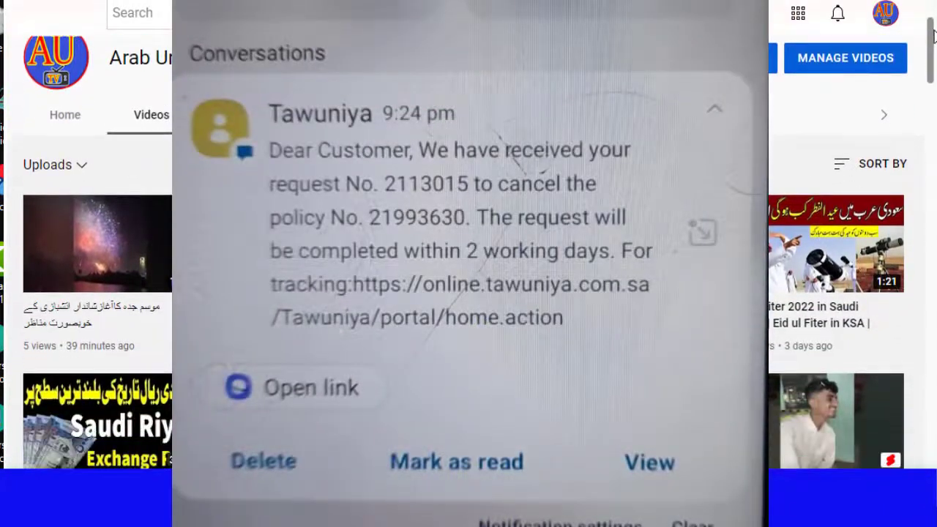
{"action": "scroll", "coordinate": [934, 33], "scroll_direction": "down", "scroll_amount": 3}
{"action": "scroll", "coordinate": [934, 62], "scroll_direction": "down", "scroll_amount": 1}
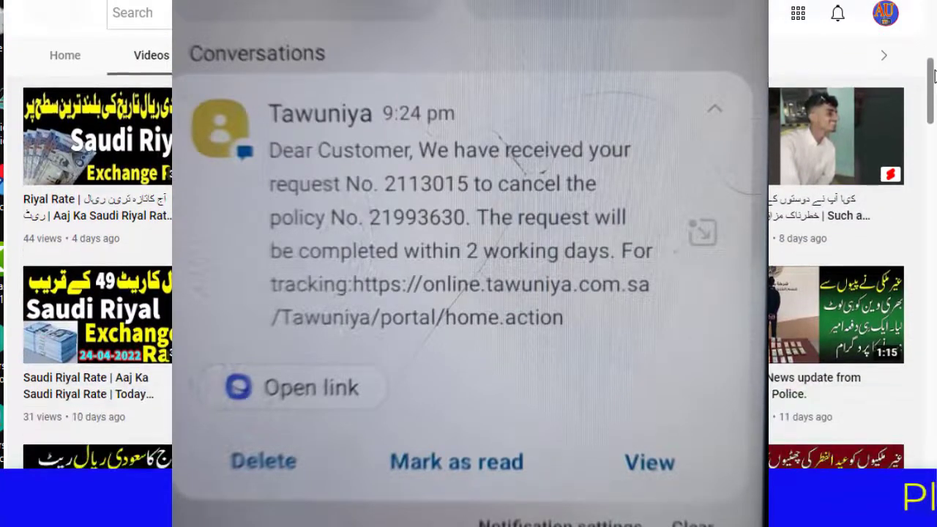
{"action": "left_click_drag", "start_coordinate": [934, 82], "coordinate": [932, 98]}
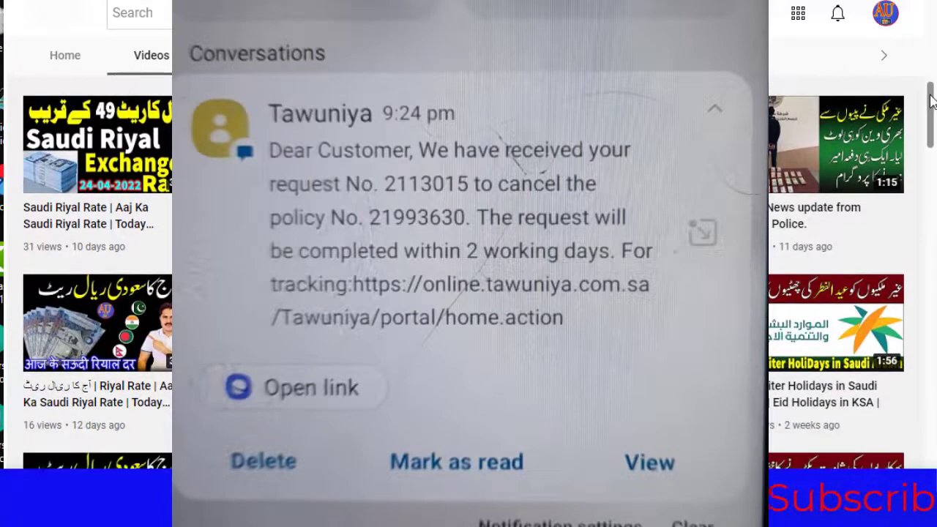
{"action": "left_click_drag", "start_coordinate": [932, 117], "coordinate": [934, 129]}
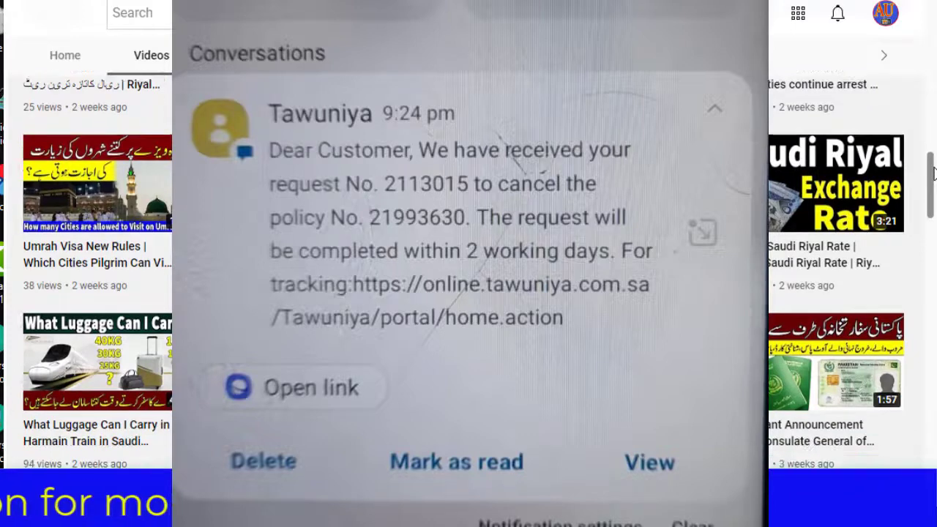
{"action": "left_click_drag", "start_coordinate": [931, 178], "coordinate": [934, 227]}
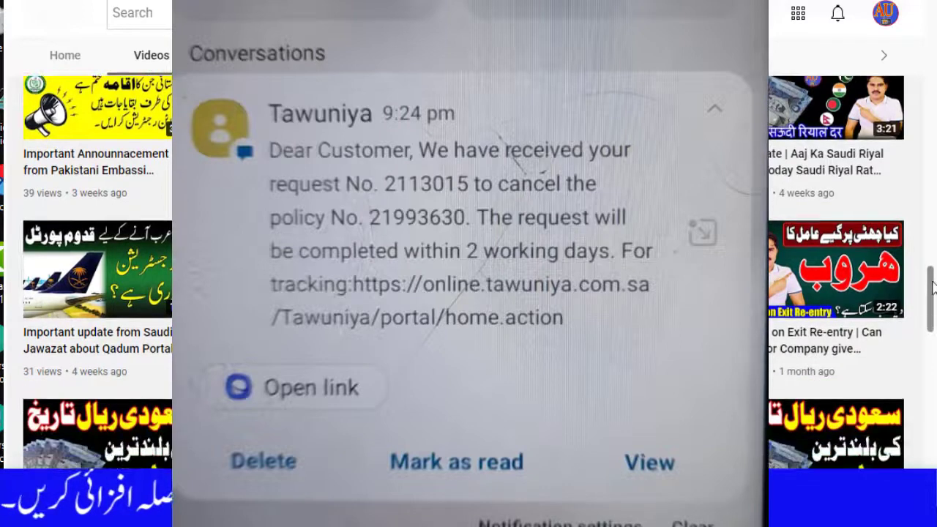
{"action": "left_click_drag", "start_coordinate": [934, 297], "coordinate": [934, 328]}
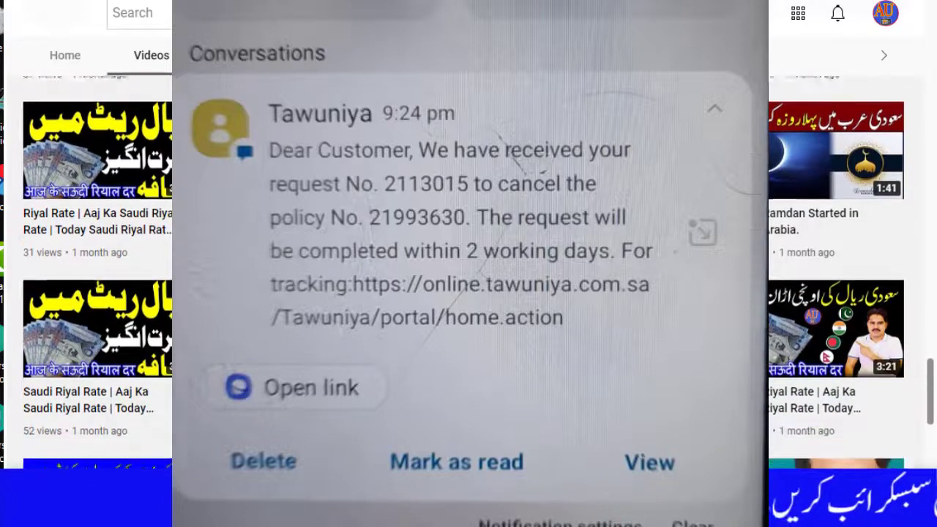
{"action": "left_click_drag", "start_coordinate": [934, 395], "coordinate": [934, 8]}
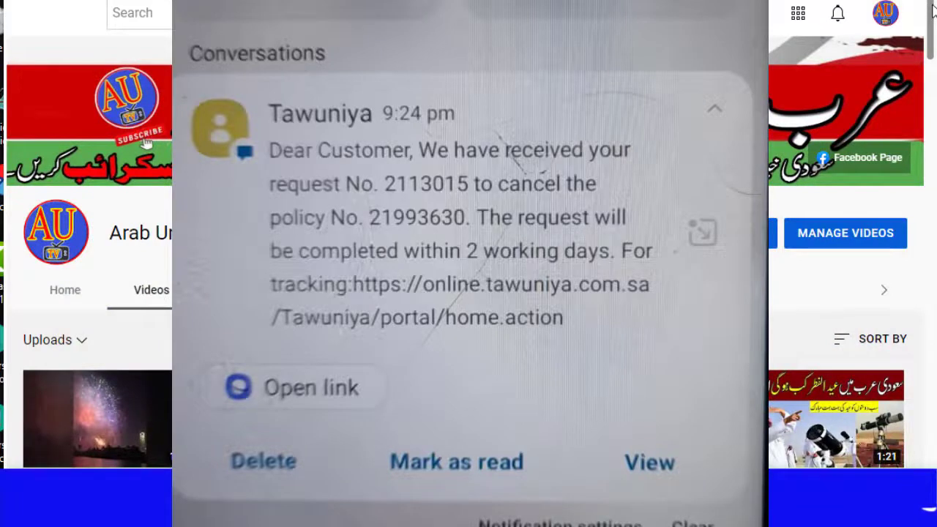
{"action": "left_click_drag", "start_coordinate": [933, 9], "coordinate": [934, 46]}
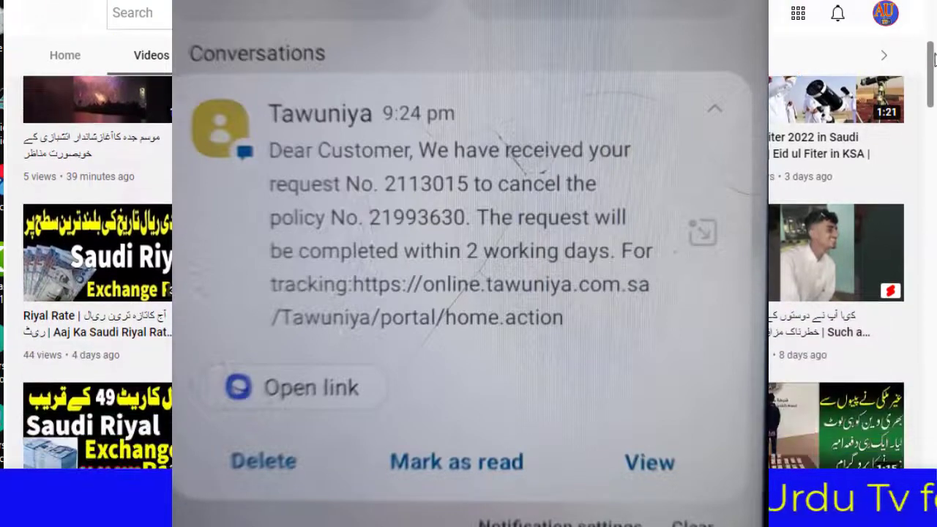